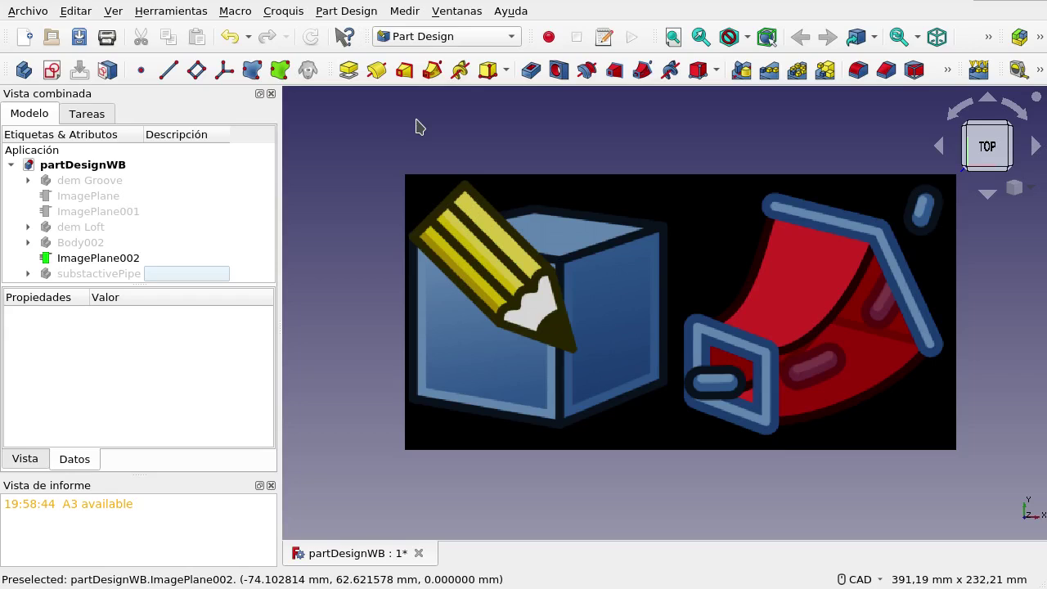
# Step: Hide the logo image plane ImagePlane002 and show the substactivePipe body
pyautogui.press('Escape')
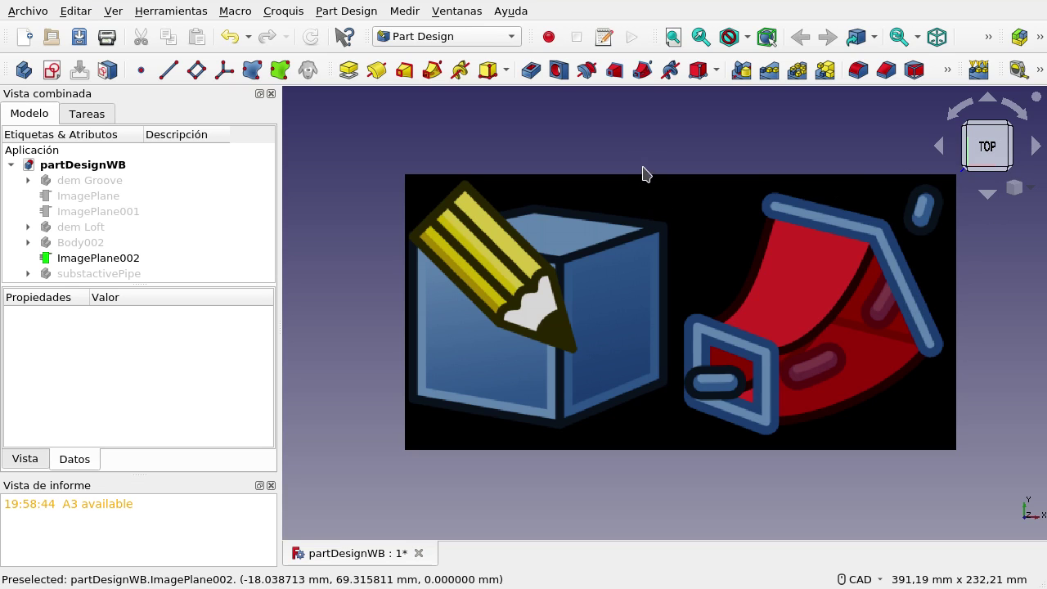
pyautogui.click(136, 258)
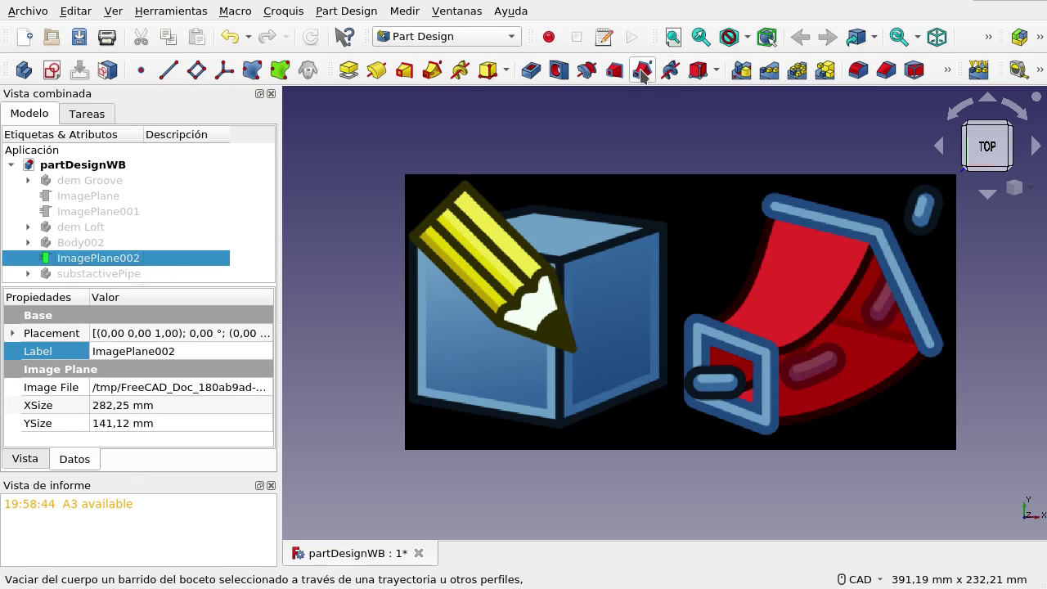
pyautogui.keyDown('ctrl'); pyautogui.click(144, 275); pyautogui.keyUp('ctrl')
pyautogui.press('space')
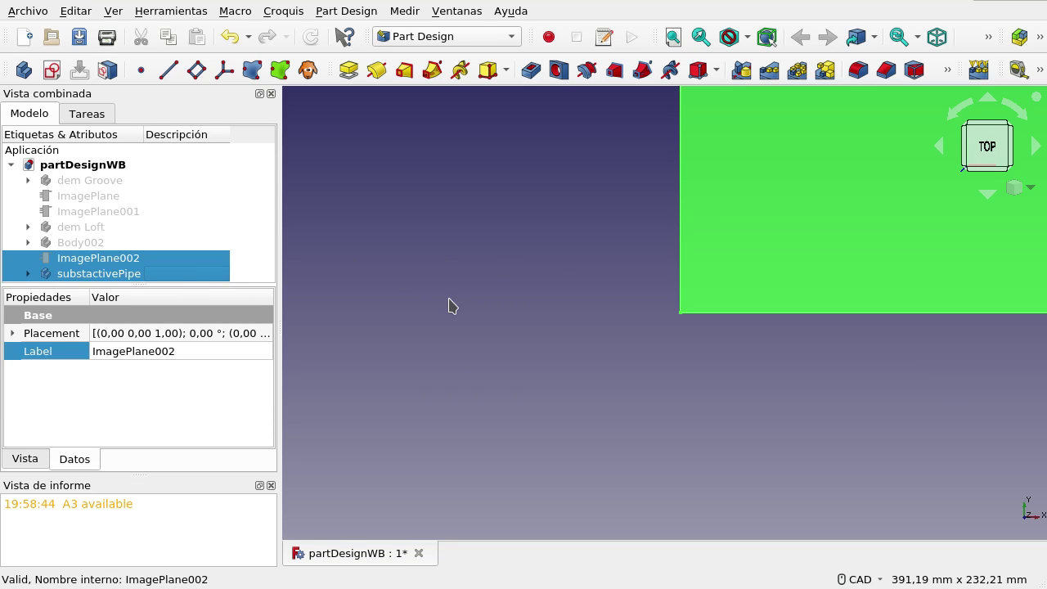
# Step: Switch to an isometric view and orbit toward the cube's front, then deselect
pyautogui.scroll(-4, 448, 306)
pyautogui.scroll(2, 666, 105)
pyautogui.scroll(2, 671, 114)
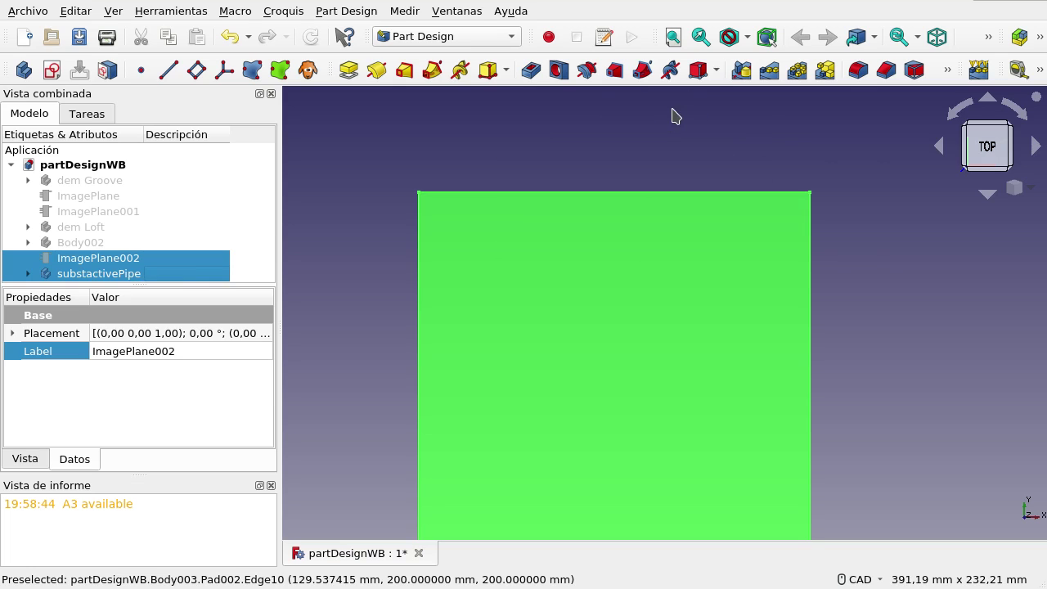
pyautogui.scroll(-2, 673, 112)
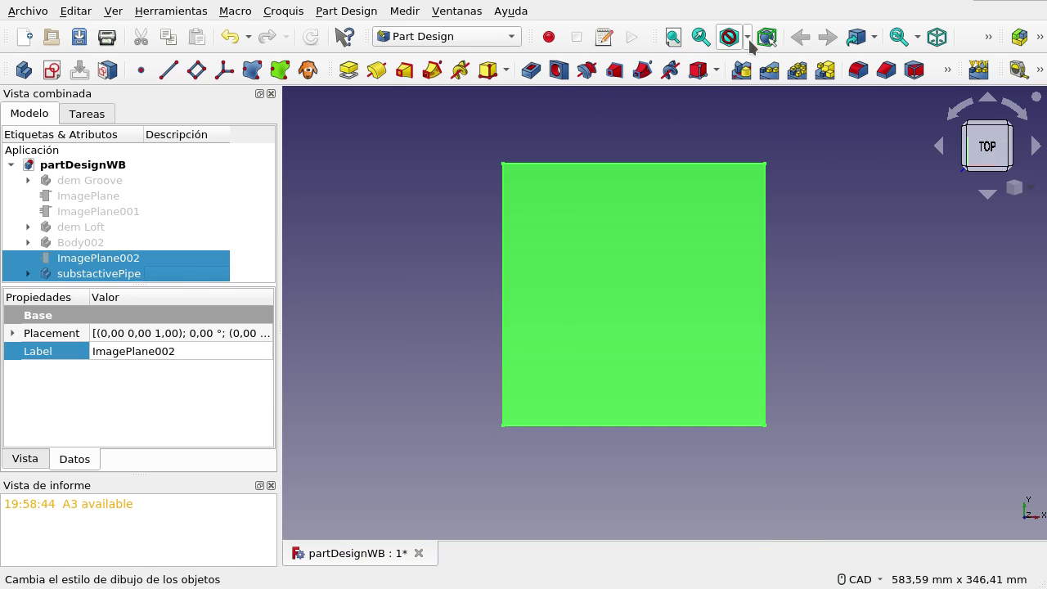
pyautogui.click(937, 36)
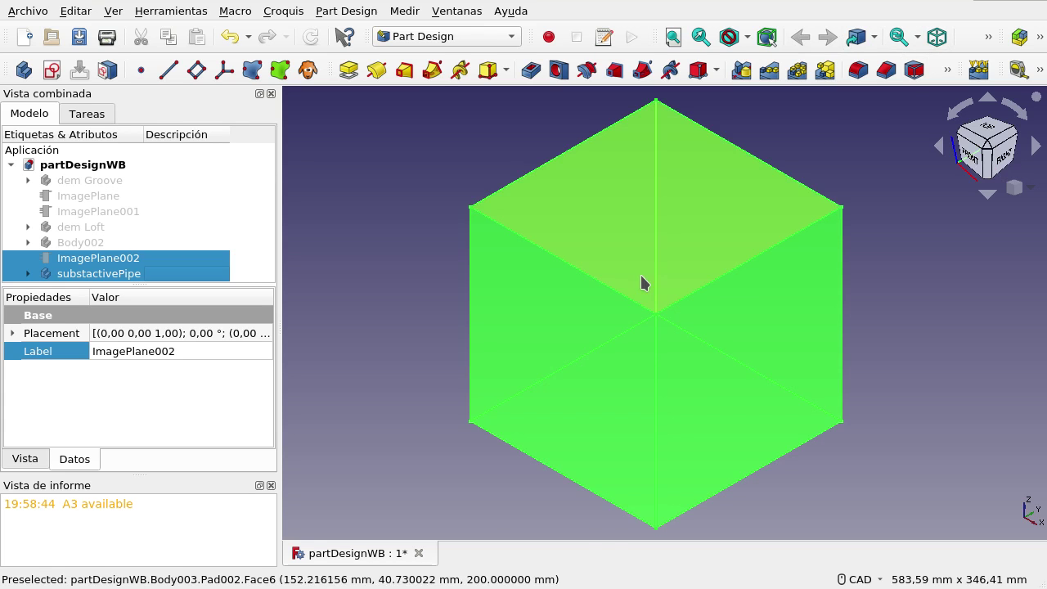
pyautogui.moveTo(647, 379); pyautogui.dragTo(679, 360, button='middle')
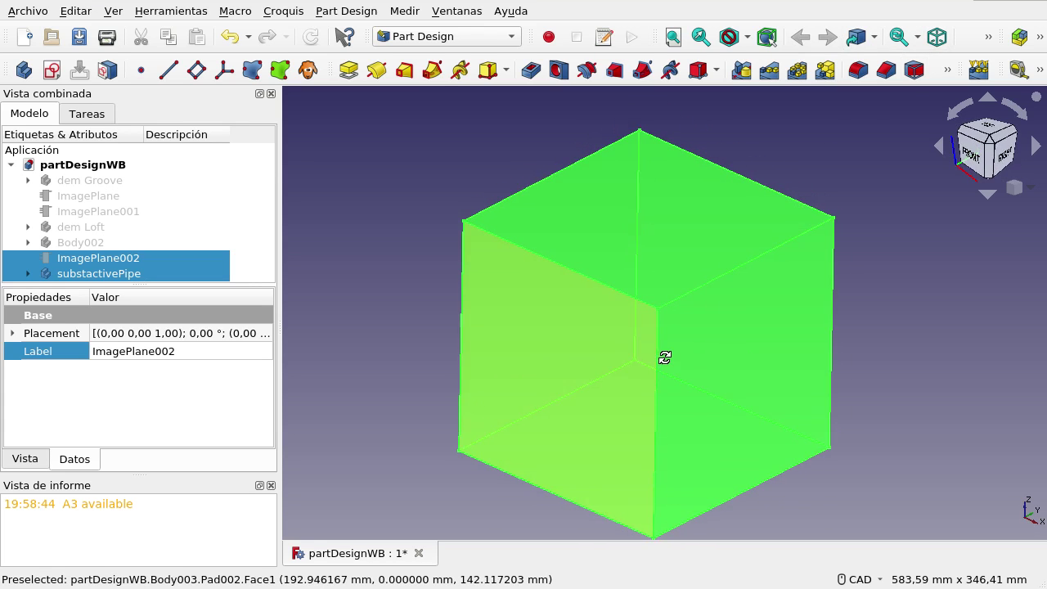
pyautogui.click(846, 341)
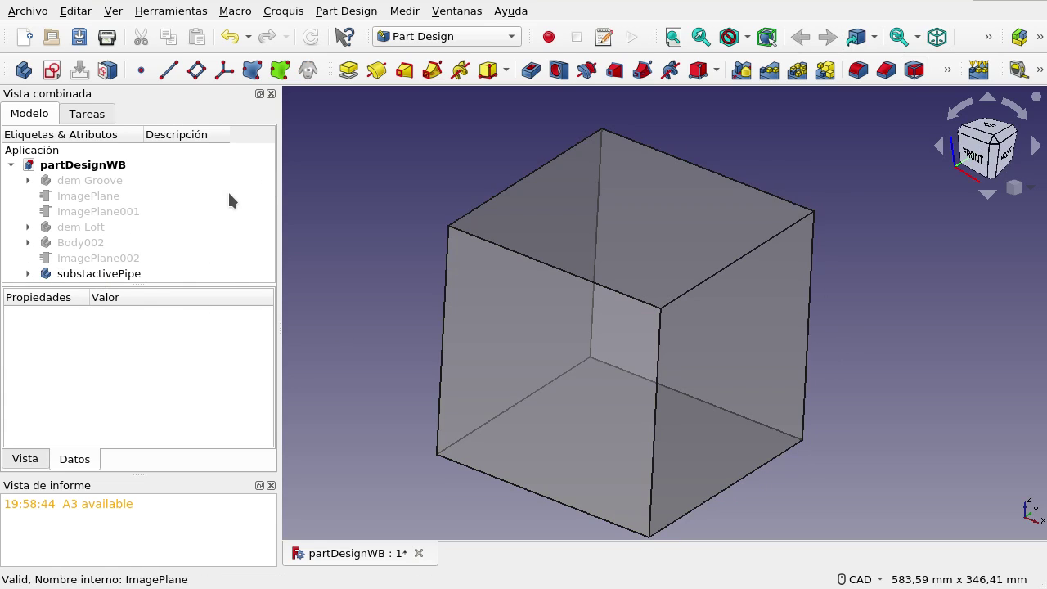
# Step: Expand substactivePipe in the tree to reveal Origin003, Pad002 and Sketch008–Sketch011
pyautogui.click(29, 273)
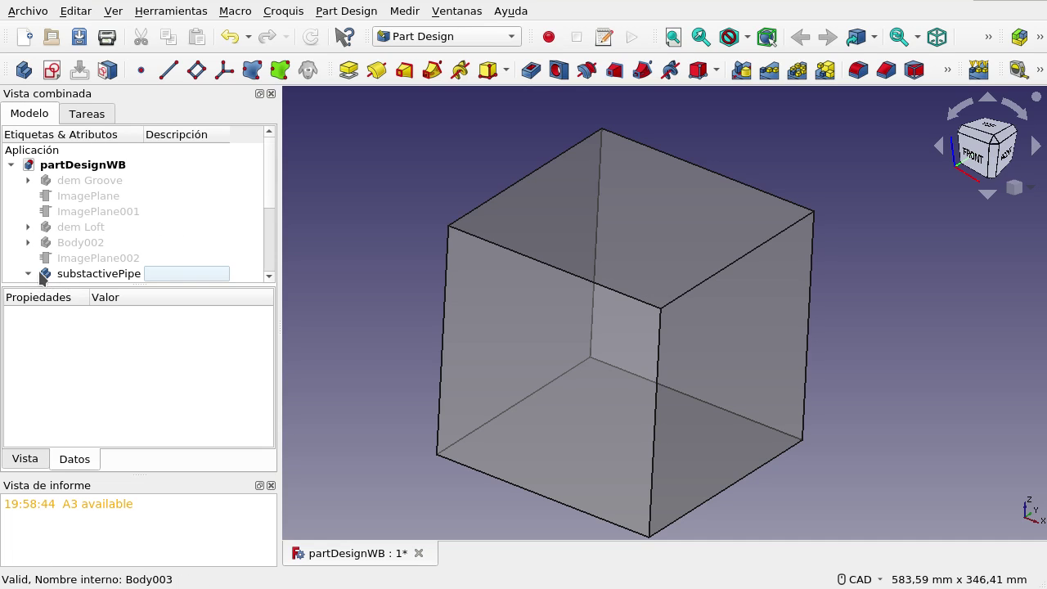
pyautogui.scroll(-1, 269, 196)
pyautogui.scroll(-1, 266, 221)
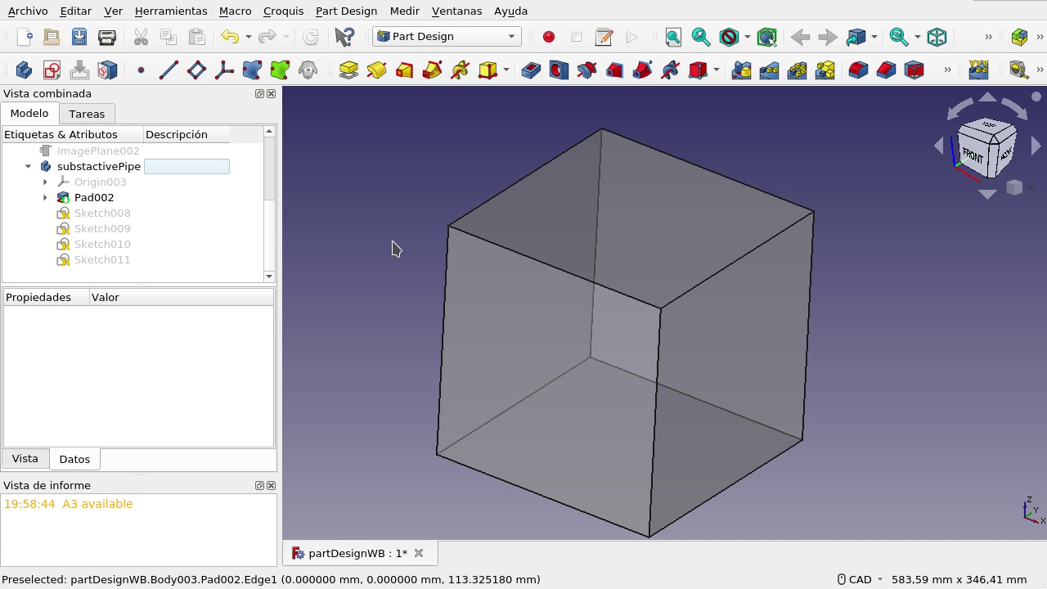
# Step: Make the circle profile Sketch008 visible inside the cube
pyautogui.click(120, 214)
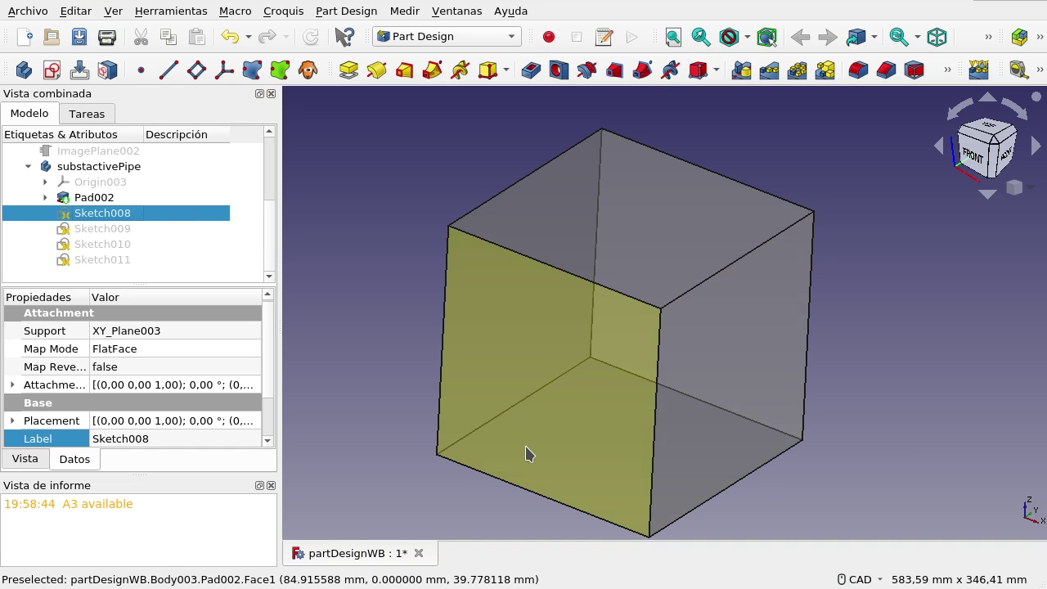
pyautogui.press('space')
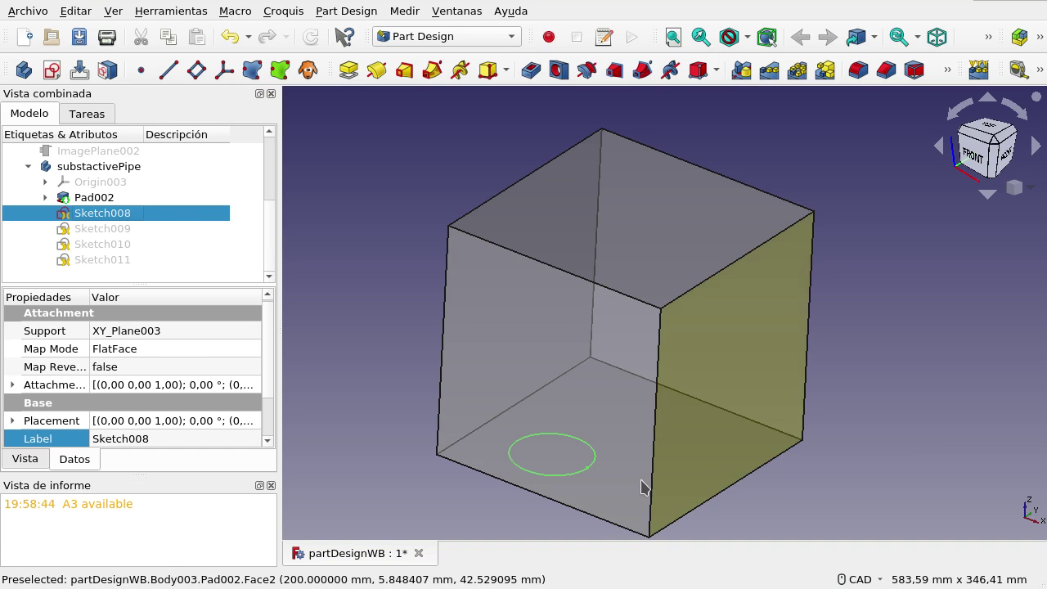
pyautogui.click(571, 492)
pyautogui.click(445, 519)
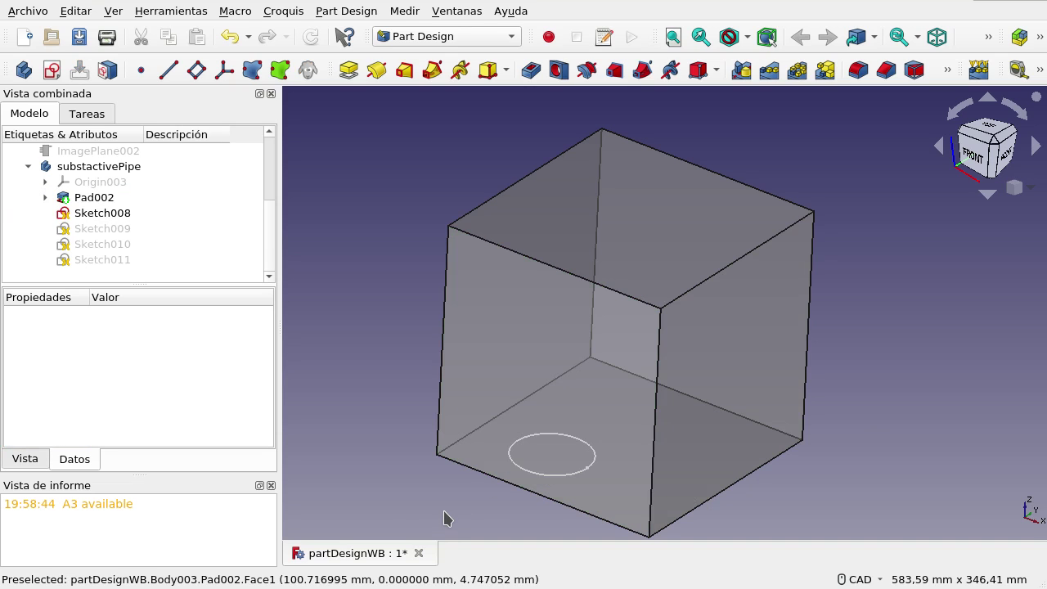
# Step: Make the curved path sketch Sketch009 visible as well, then clear the selection
pyautogui.click(101, 232)
pyautogui.press('space')
pyautogui.click(439, 457)
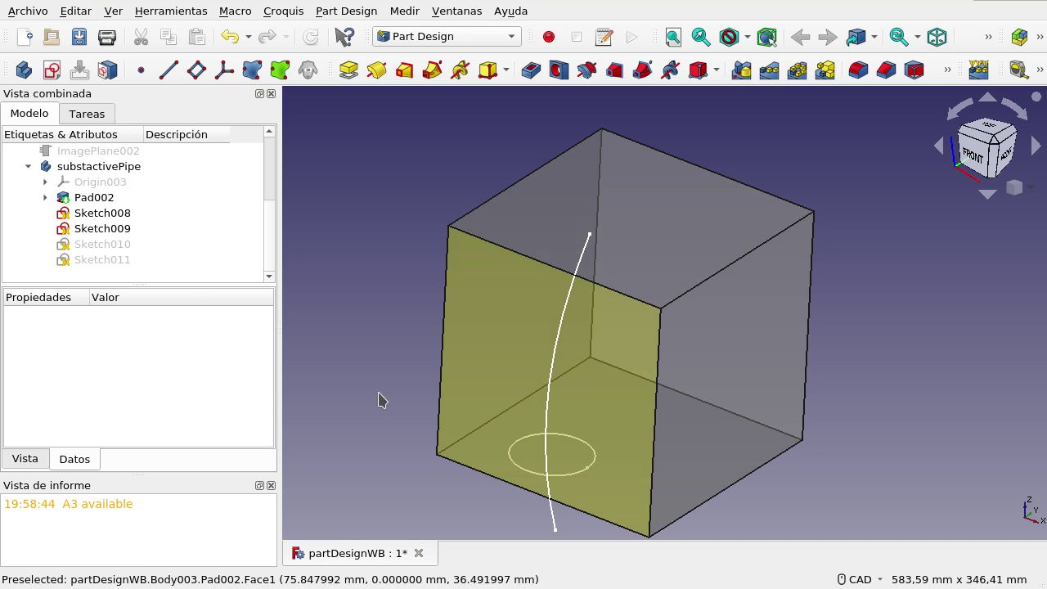
pyautogui.click(117, 215)
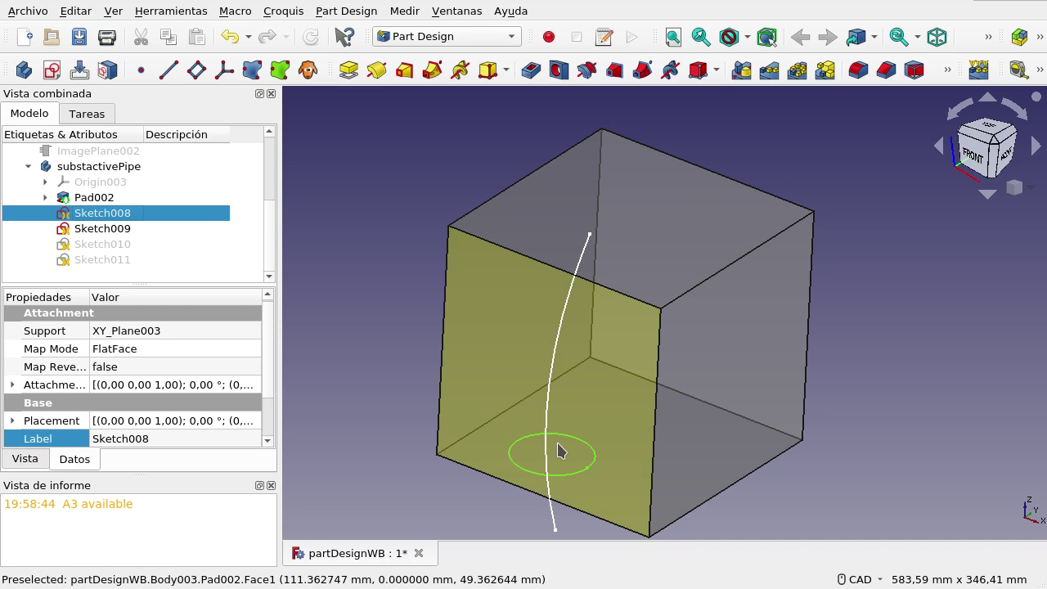
pyautogui.click(434, 213)
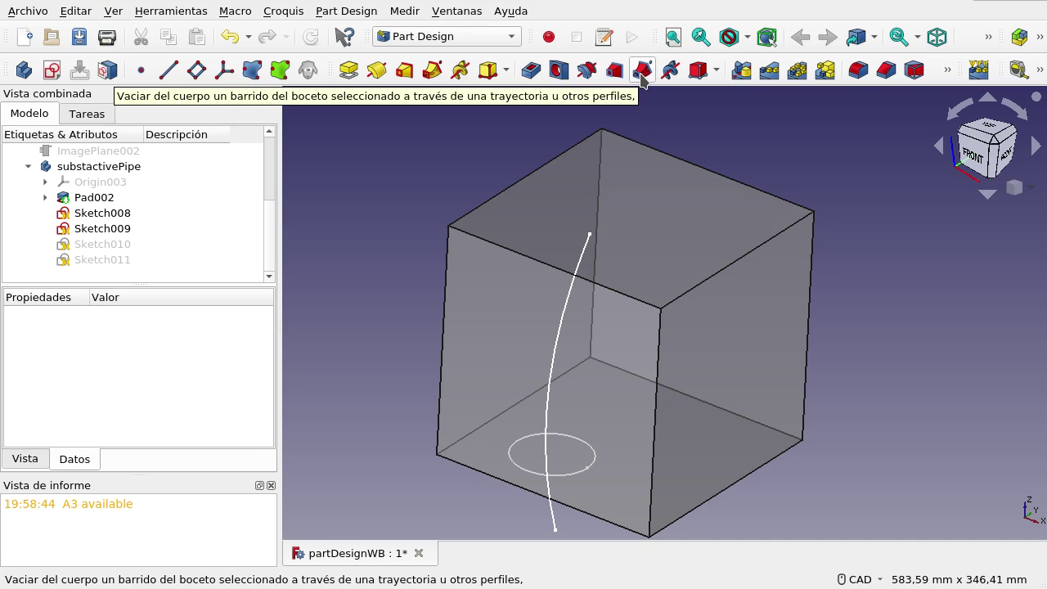
# Step: Make substactivePipe the active body and start a Subtractive Pipe feature on it
pyautogui.click(642, 72)
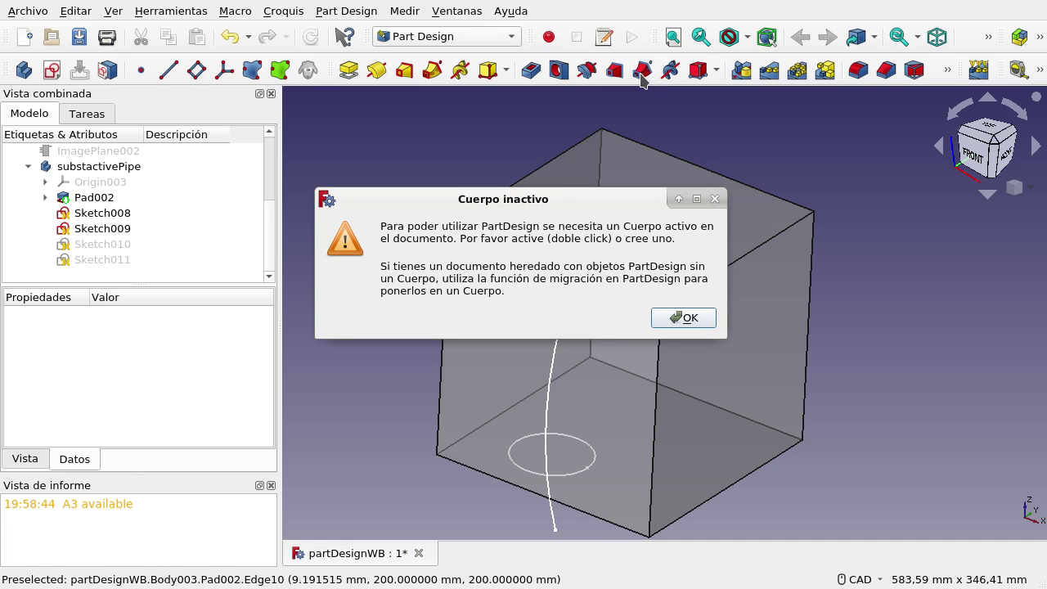
pyautogui.click(692, 316)
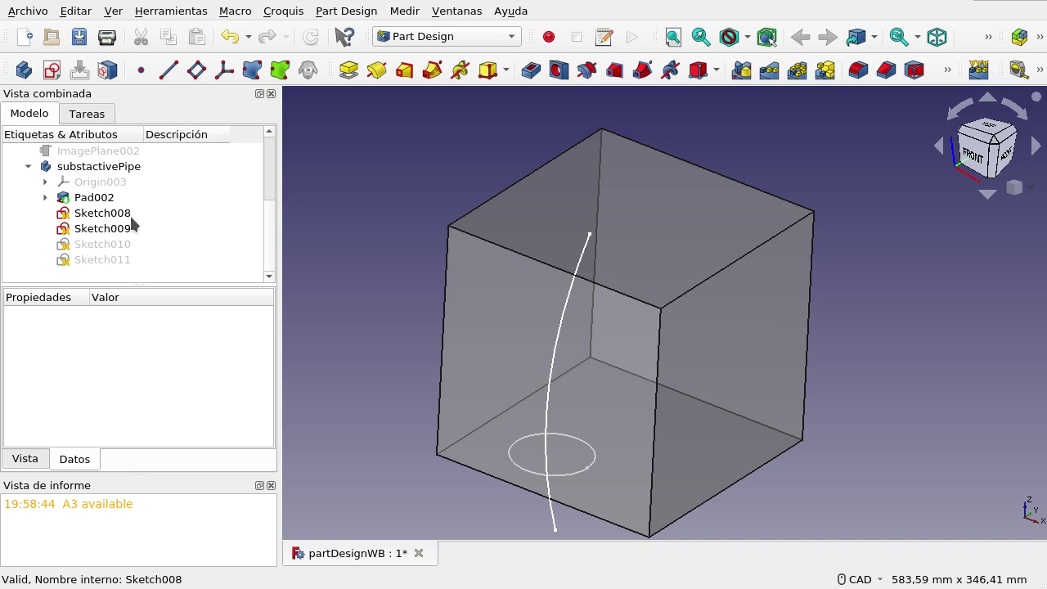
pyautogui.doubleClick(78, 166)
pyautogui.click(418, 295)
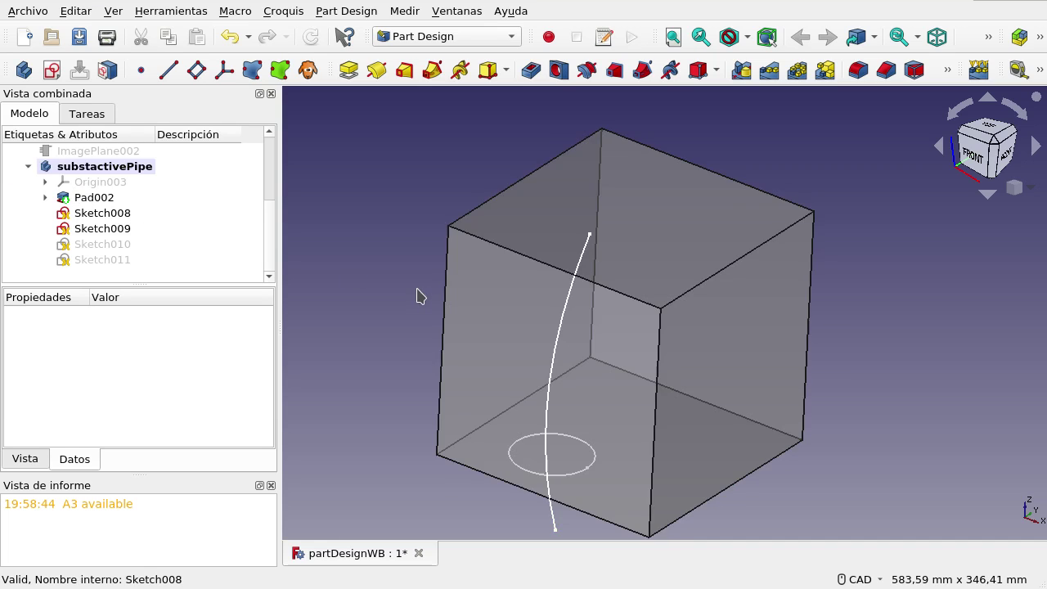
pyautogui.click(644, 72)
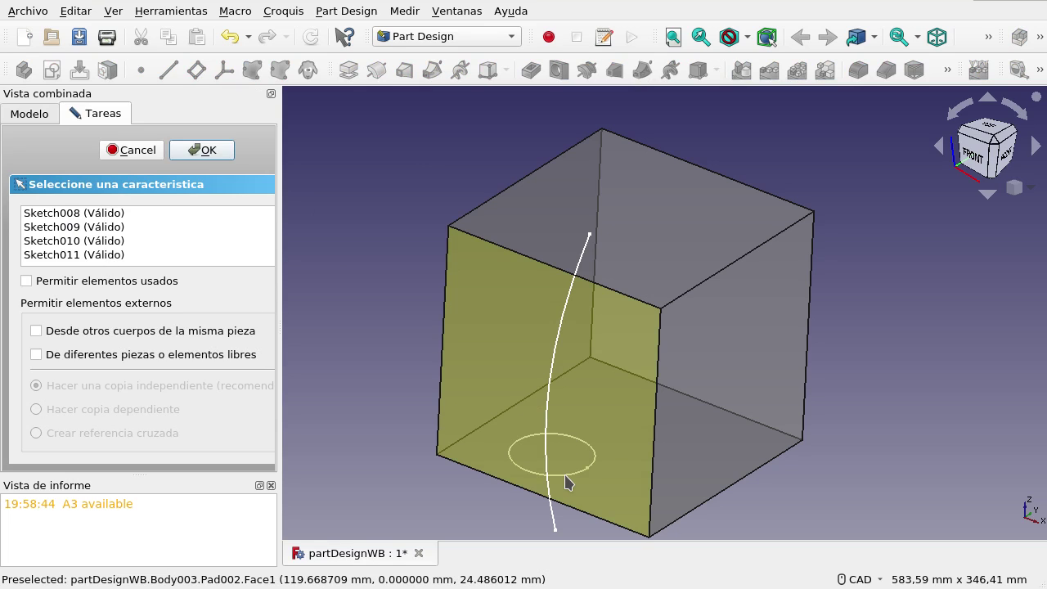
# Step: Choose Sketch008 as the subtractive pipe's profile and confirm
pyautogui.click(113, 215)
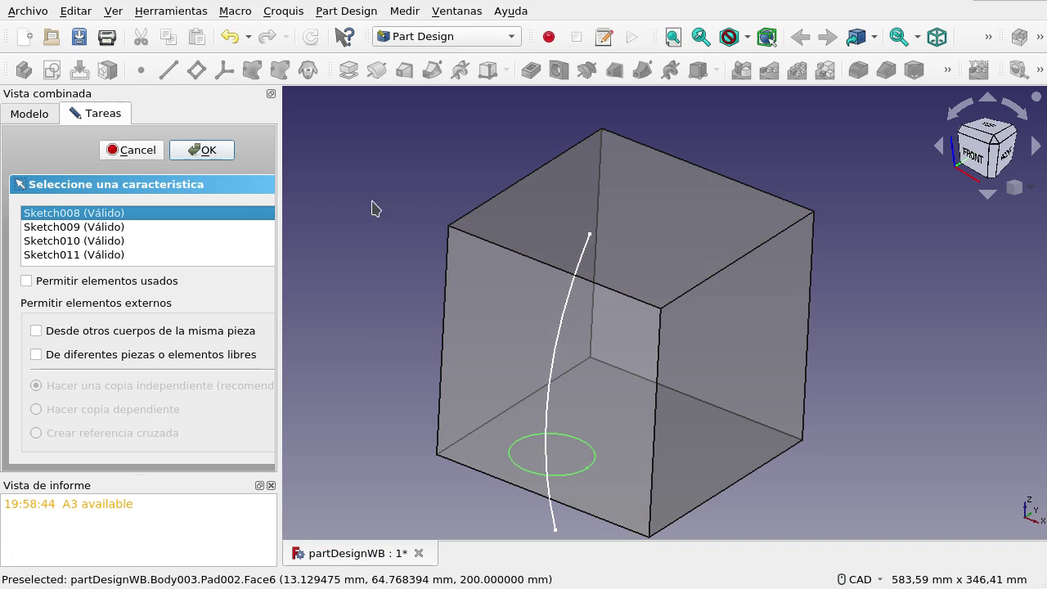
pyautogui.click(211, 155)
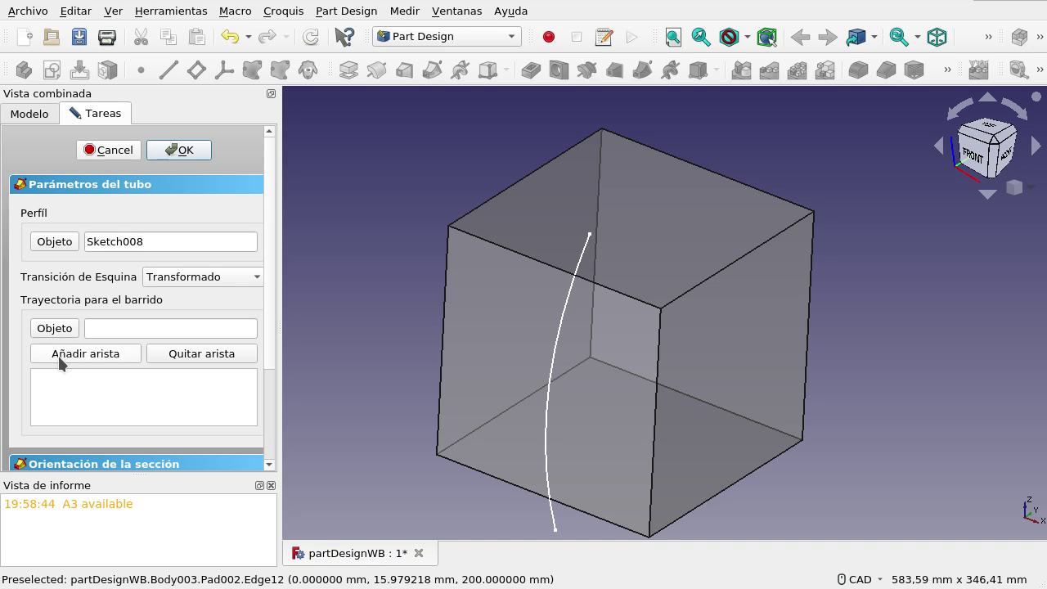
# Step: Switch the sweep path (Trayectoria para el barrido) into Añadir arista edge-picking mode
pyautogui.click(115, 356)
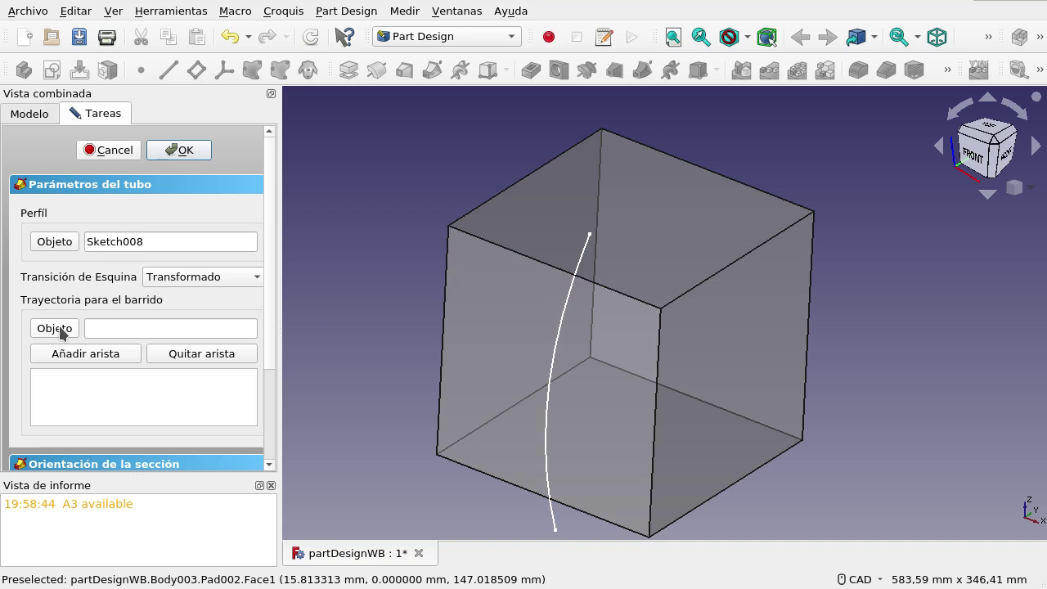
pyautogui.click(104, 357)
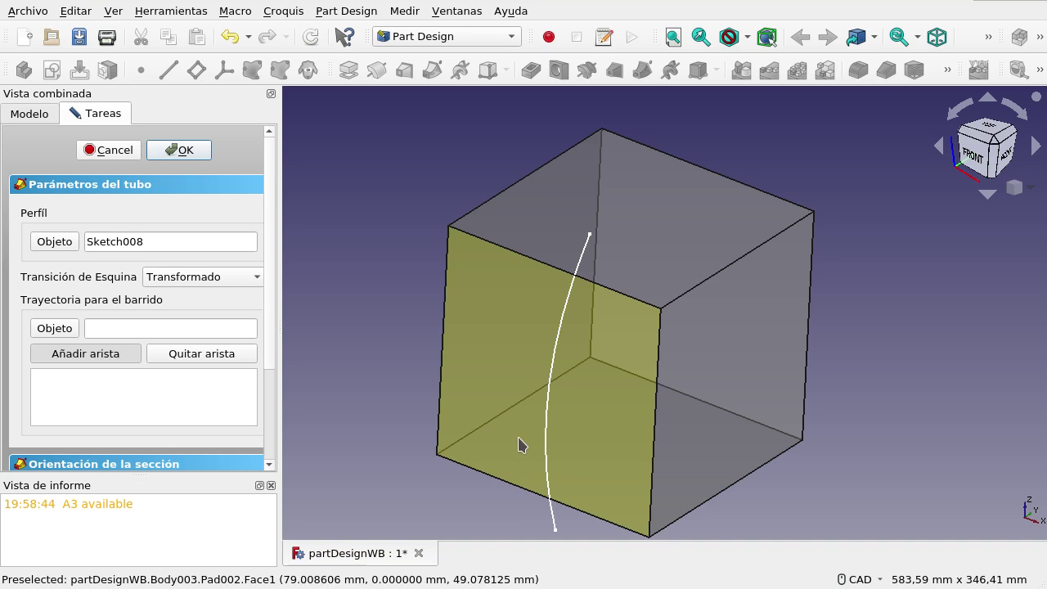
# Step: Add Sketch009's curved Edge1 as the sweep path and inspect the red tube preview
pyautogui.click(556, 530)
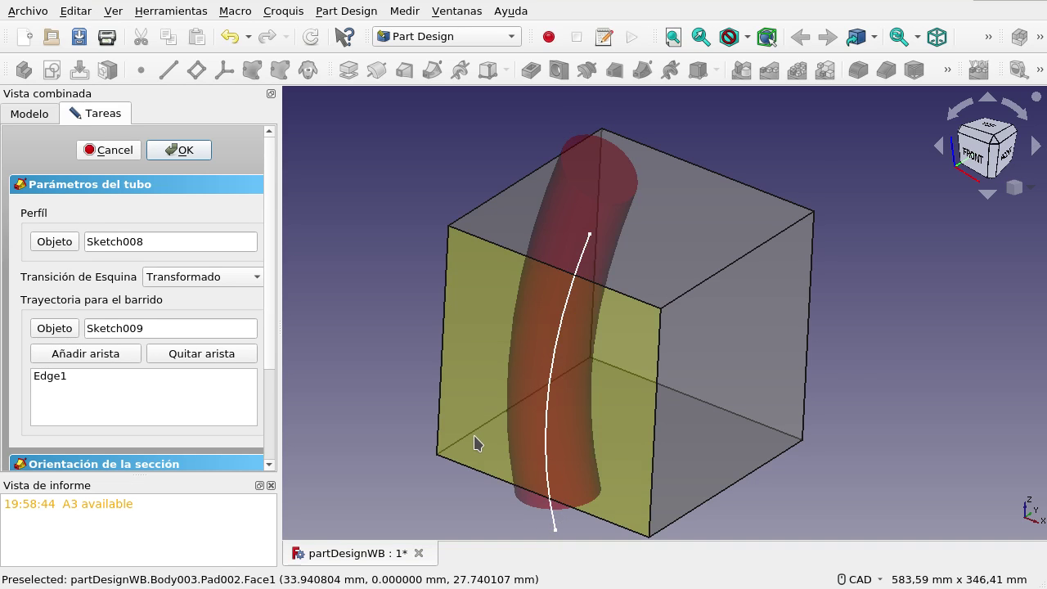
pyautogui.scroll(-2, 477, 442)
pyautogui.moveTo(697, 487)
pyautogui.mouseDown(button='middle')
pyautogui.moveTo(666, 437)
pyautogui.moveTo(581, 435)
pyautogui.moveTo(568, 456)
pyautogui.moveTo(621, 493)
pyautogui.moveTo(681, 505)
pyautogui.moveTo(757, 488)
pyautogui.moveTo(802, 456)
pyautogui.moveTo(794, 430)
pyautogui.mouseUp(button='middle')
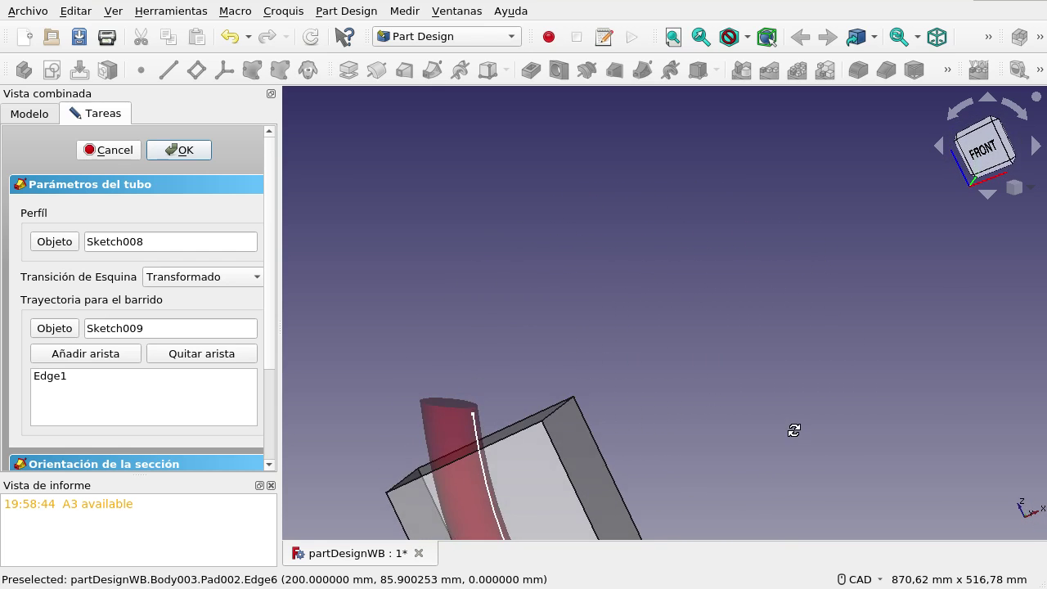
pyautogui.click(674, 39)
pyautogui.moveTo(837, 325)
pyautogui.mouseDown(button='middle')
pyautogui.moveTo(873, 370)
pyautogui.moveTo(841, 402)
pyautogui.mouseUp(button='middle')
pyautogui.moveTo(696, 458)
pyautogui.mouseDown(button='middle')
pyautogui.moveTo(676, 468)
pyautogui.moveTo(308, 335)
pyautogui.mouseUp(button='middle')
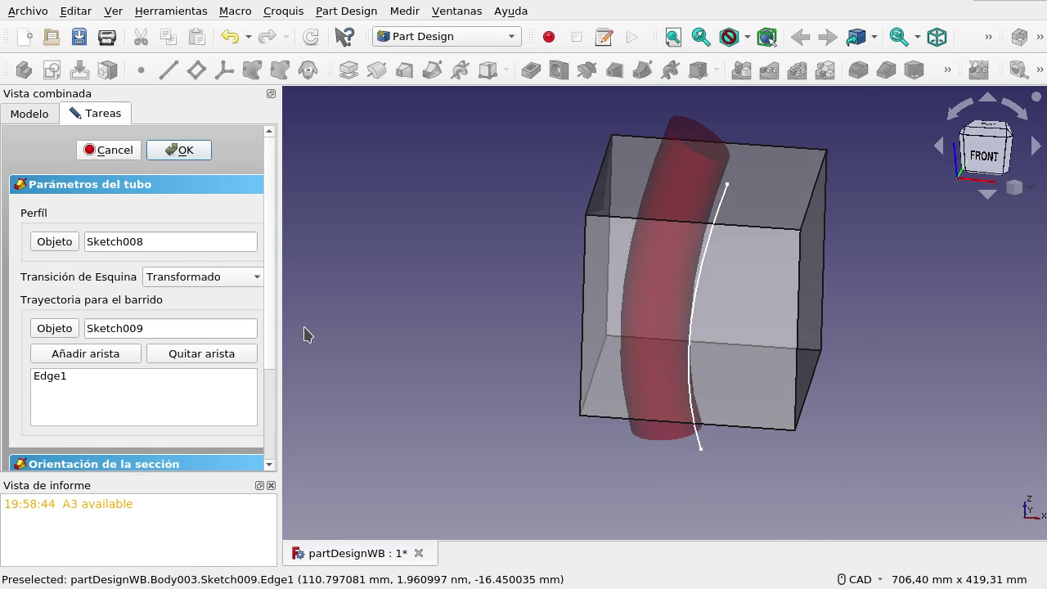